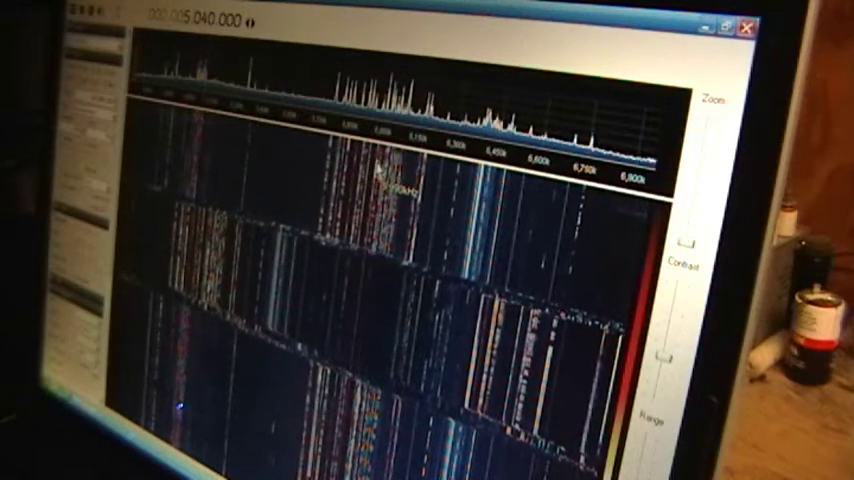
# Retune the receiver from 5.040 MHz to 5.125 MHz by clicking the spectrum display
pyautogui.click(500, 120)
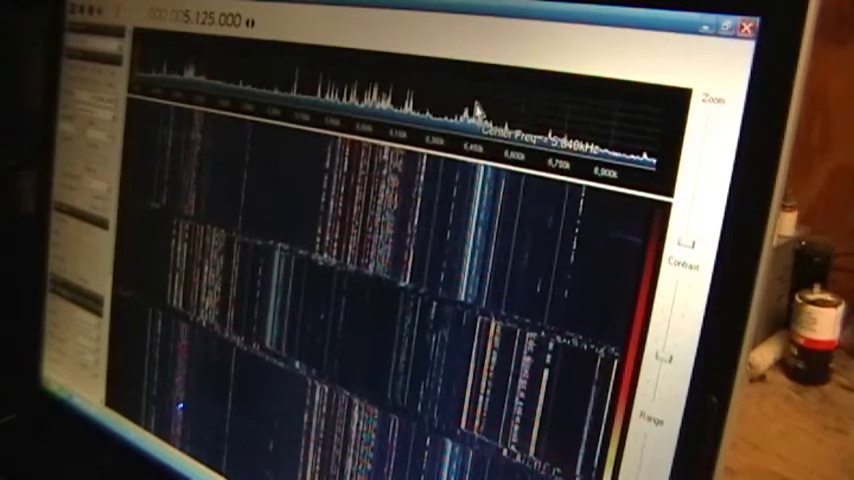